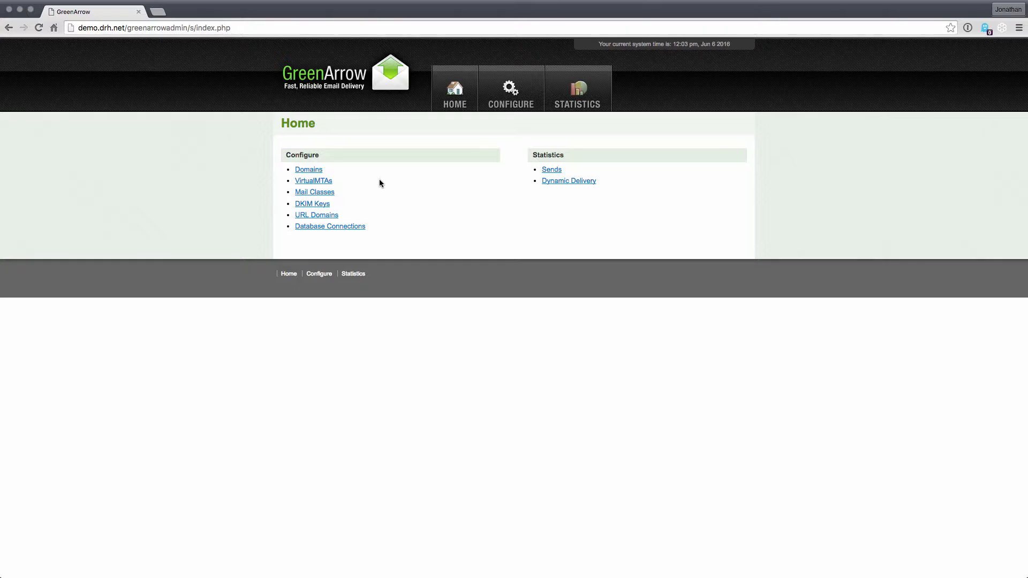
# Open the mail classes list and start a new mail class named general.
pyautogui.click(324, 193)
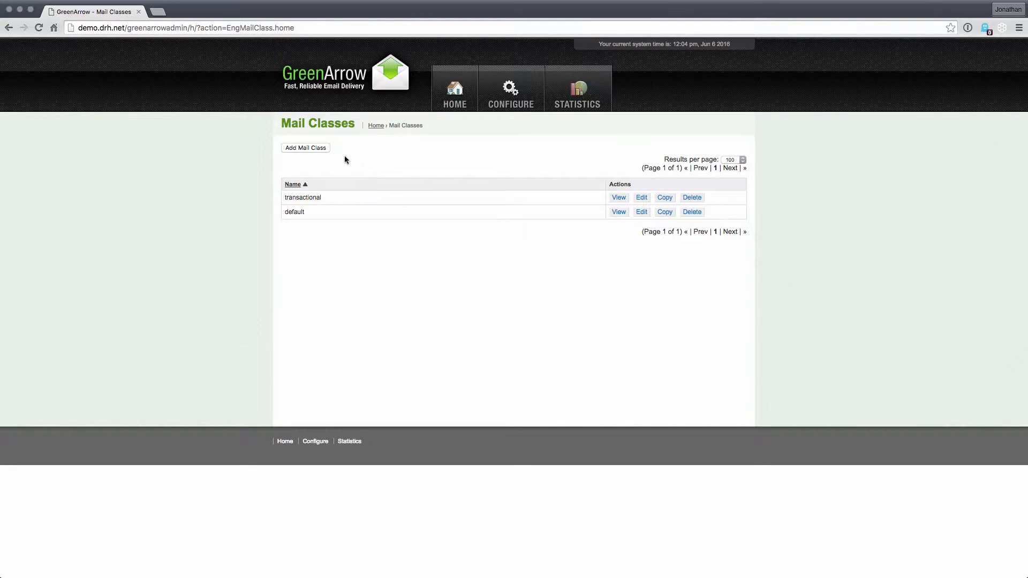
pyautogui.click(322, 149)
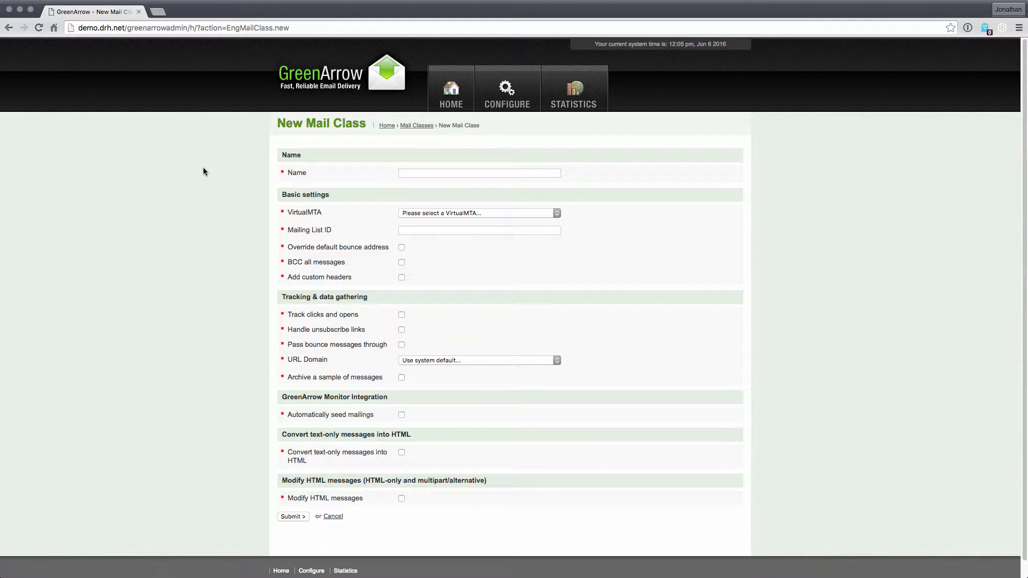
pyautogui.click(426, 176)
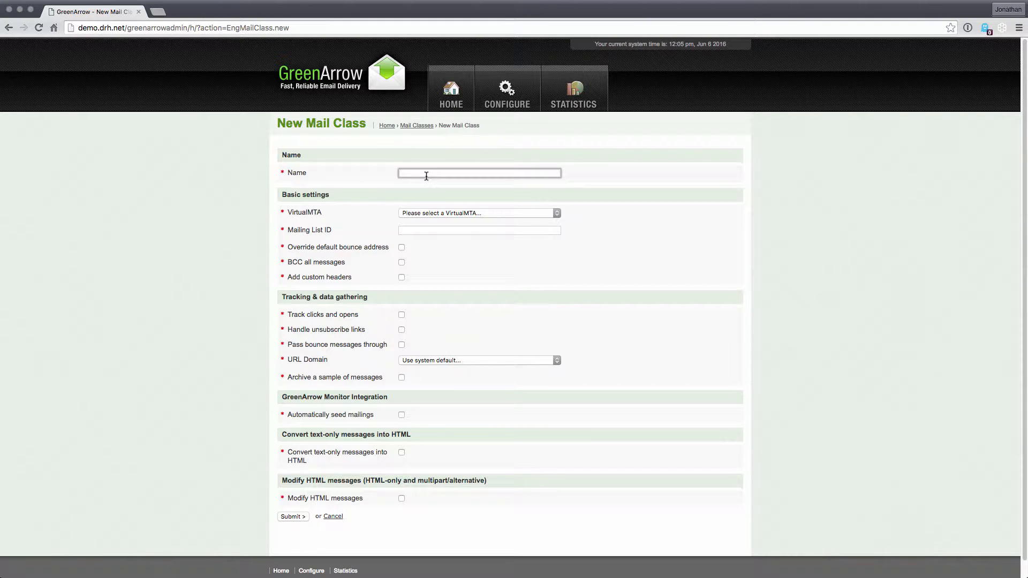
pyautogui.write('general')
pyautogui.click(359, 206)
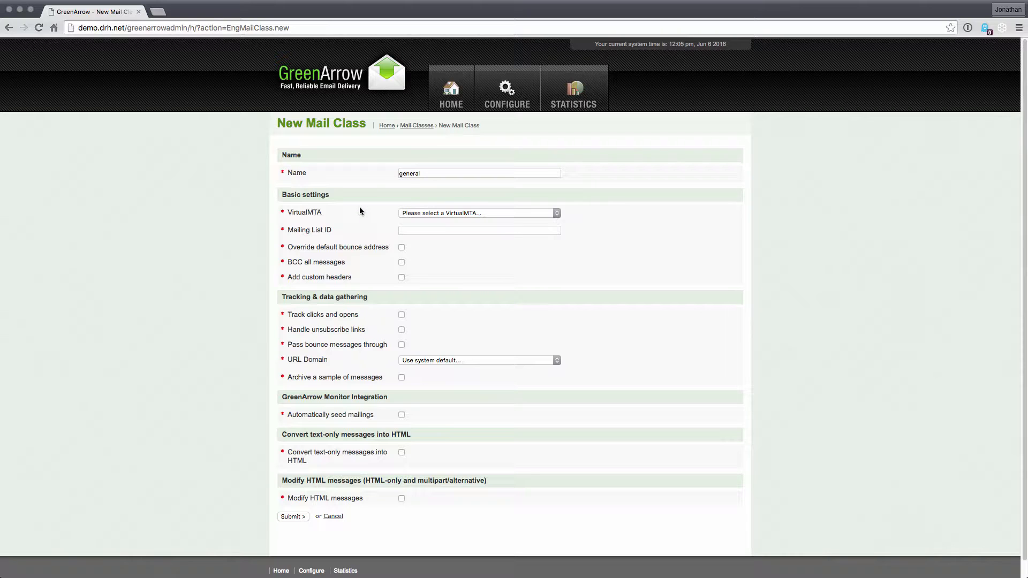
# Set the mail class's VirtualMTA to Routing Rule: Webinar Routing Rule 01 and its Mailing List ID to y1.
pyautogui.click(406, 213)
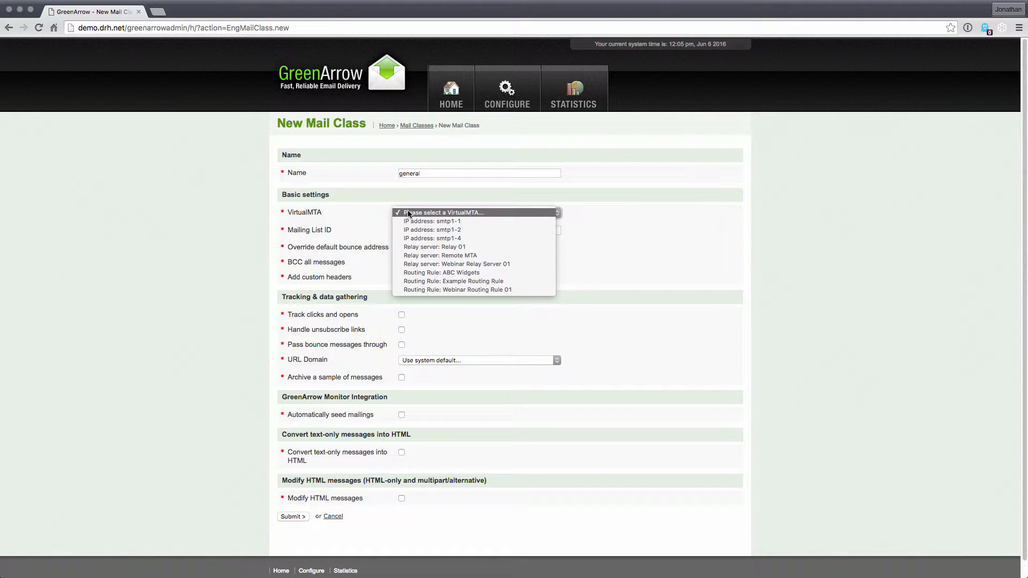
pyautogui.click(437, 288)
pyautogui.click(420, 229)
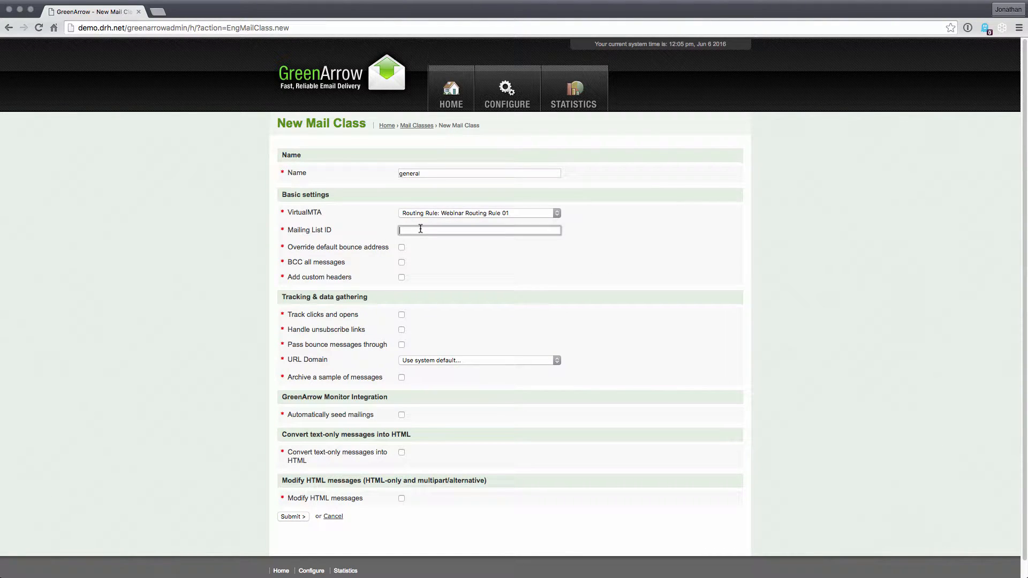
pyautogui.write('y1')
pyautogui.write('1')
pyautogui.click(420, 252)
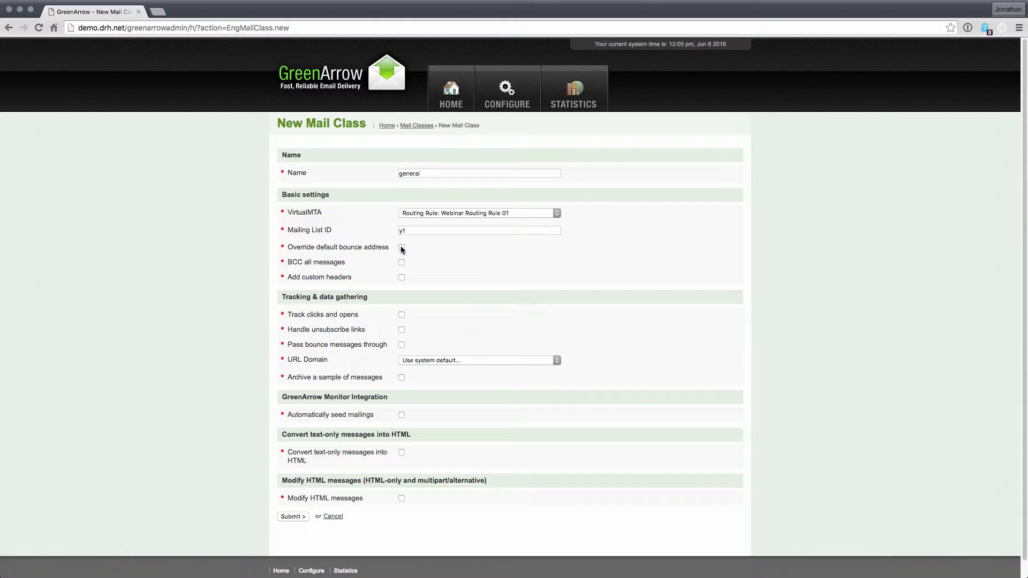
# Reveal the bounce address override field and the BCC address field, turning each option off again.
pyautogui.click(401, 247)
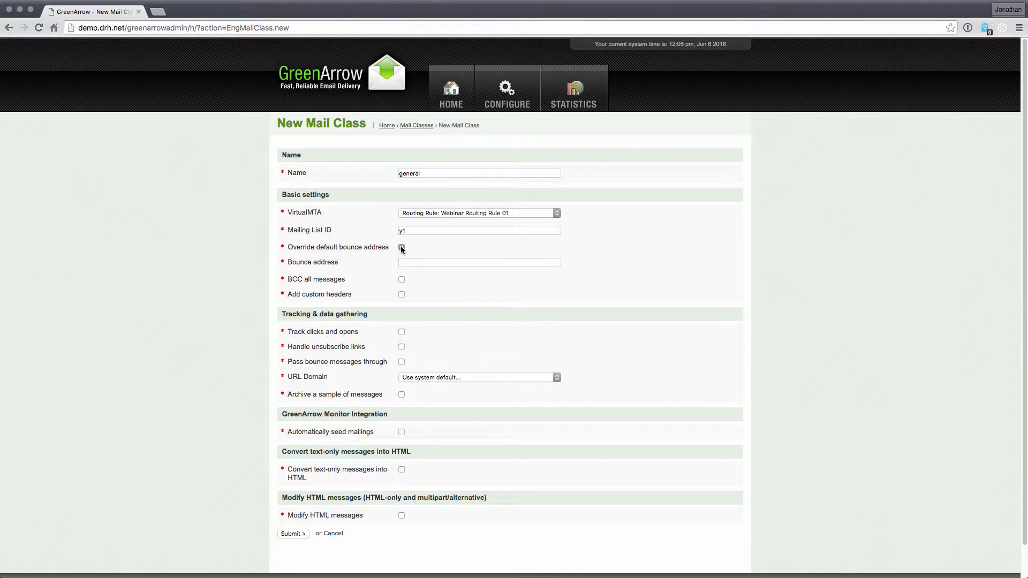
pyautogui.click(476, 262)
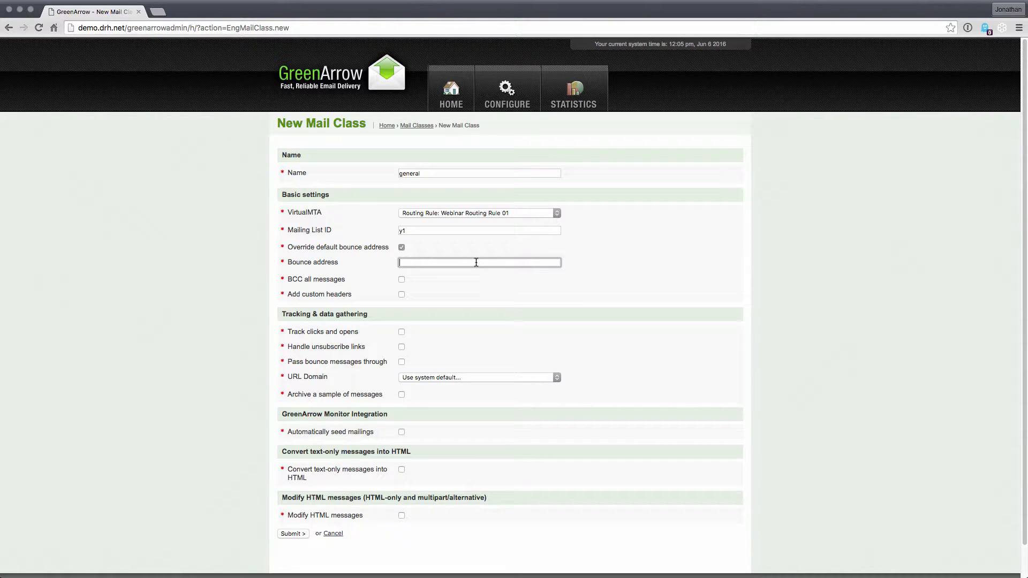
pyautogui.click(402, 247)
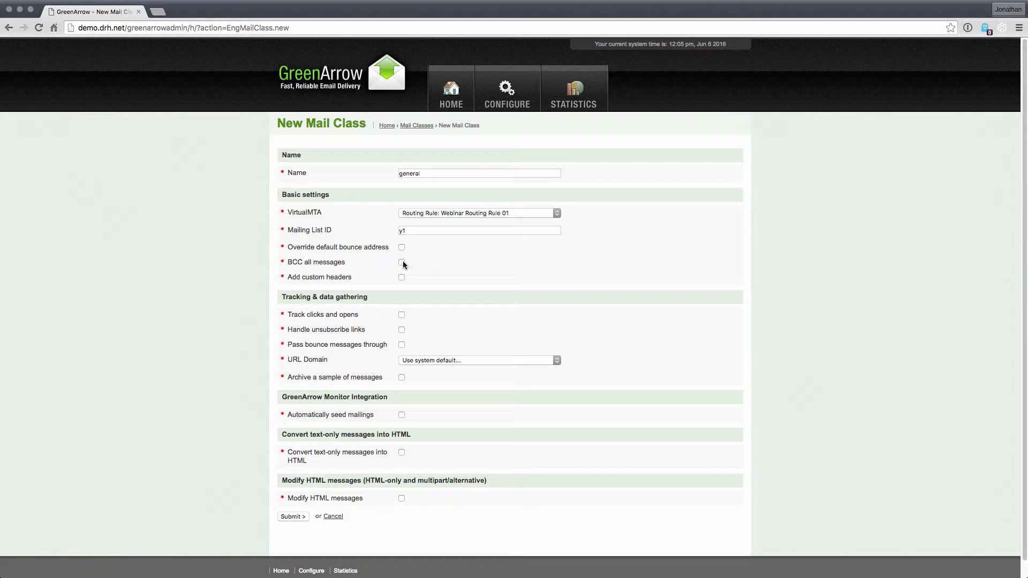
pyautogui.click(401, 262)
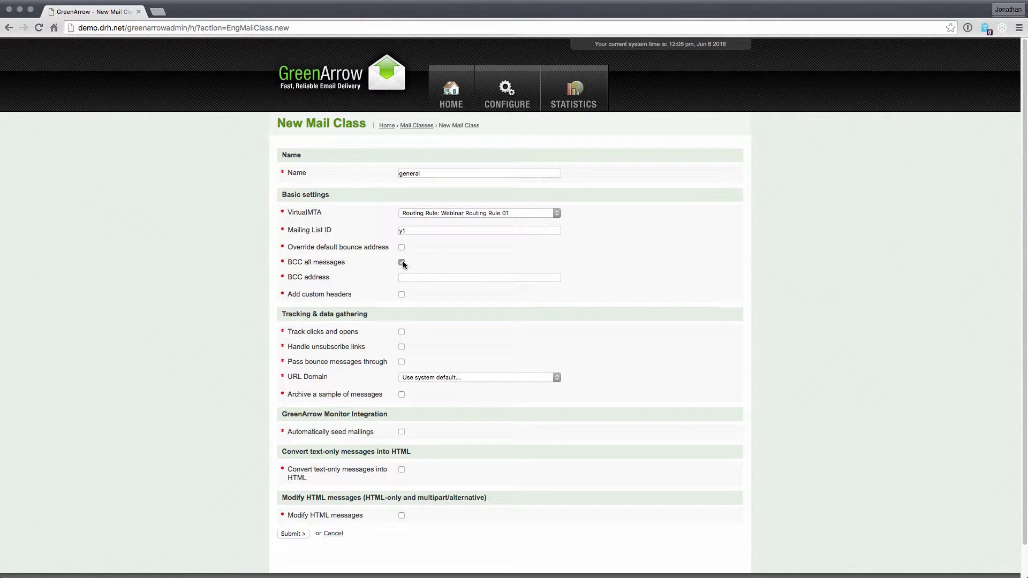
pyautogui.click(402, 262)
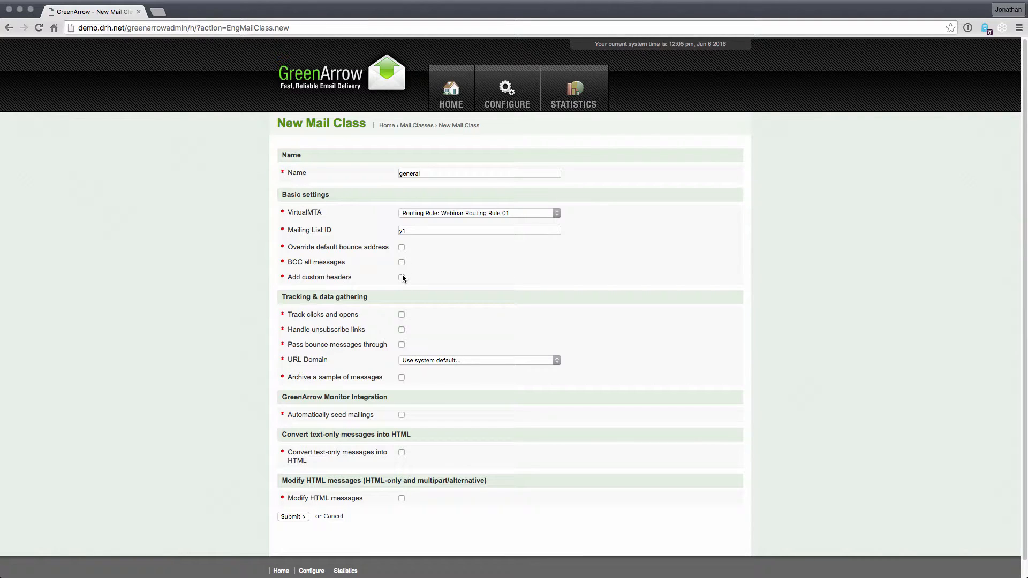
# Enable custom headers to show their text field, and disable the option again without entering any.
pyautogui.click(402, 275)
pyautogui.click(419, 291)
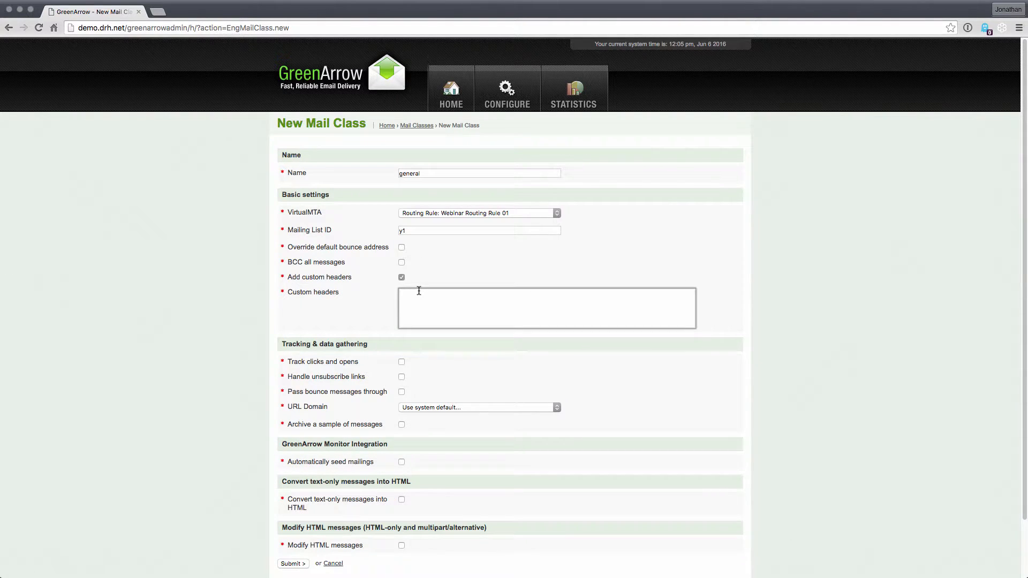
pyautogui.click(416, 285)
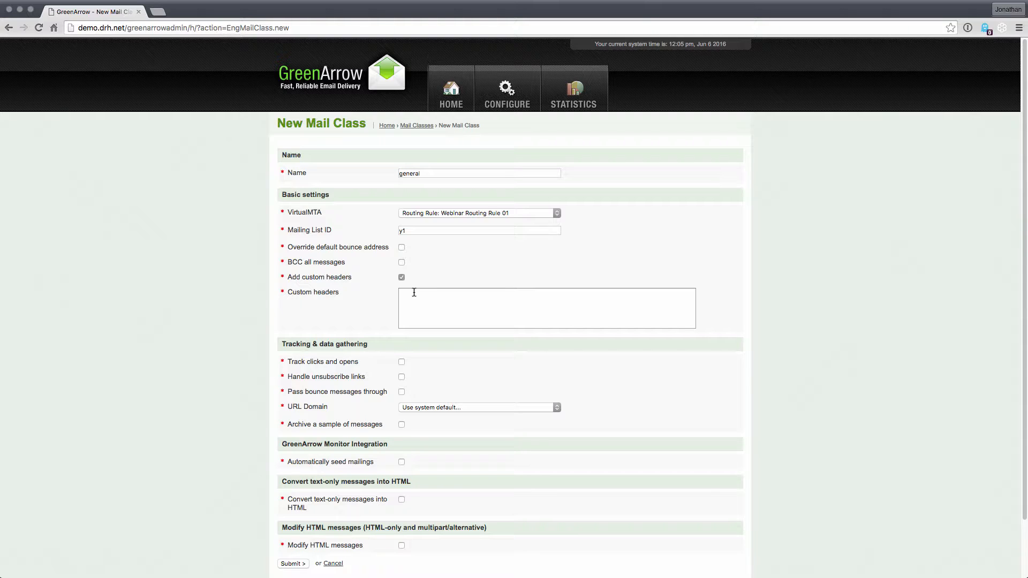
pyautogui.click(414, 292)
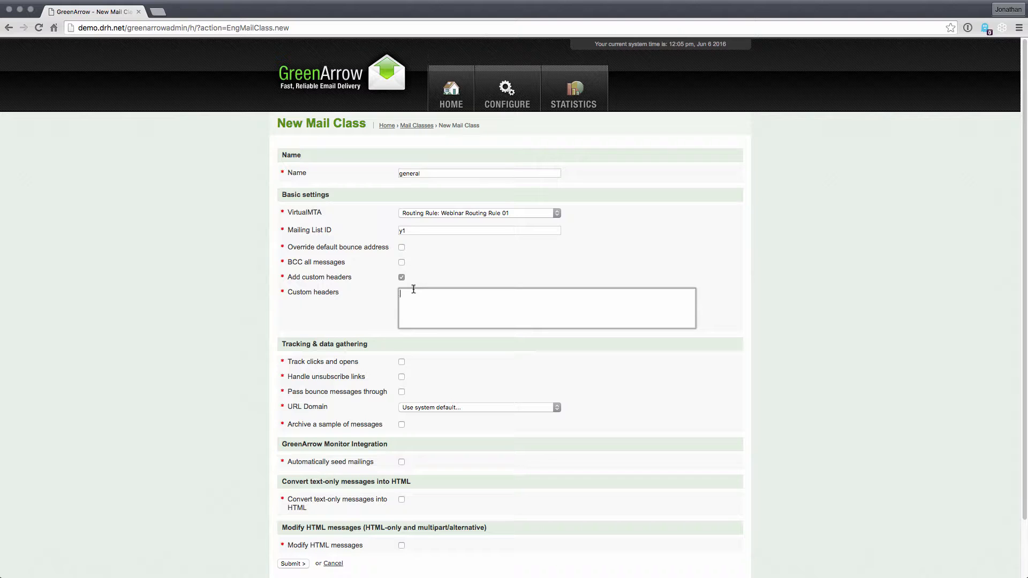
pyautogui.click(402, 276)
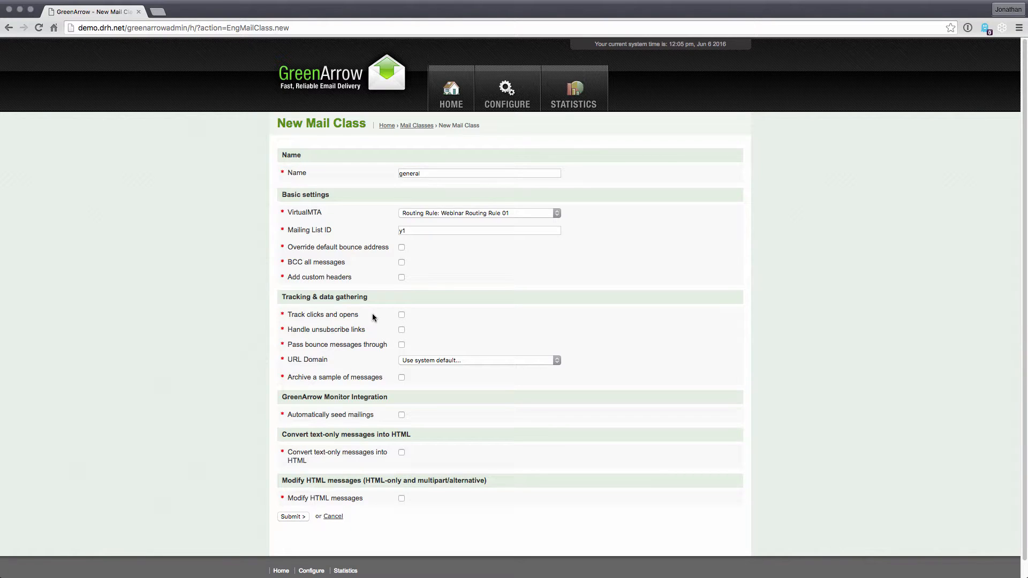
pyautogui.click(401, 315)
pyautogui.click(402, 316)
pyautogui.click(402, 330)
pyautogui.click(401, 345)
# Try ga.newdomain.com as the URL Domain and return the setting to the system default.
pyautogui.click(455, 361)
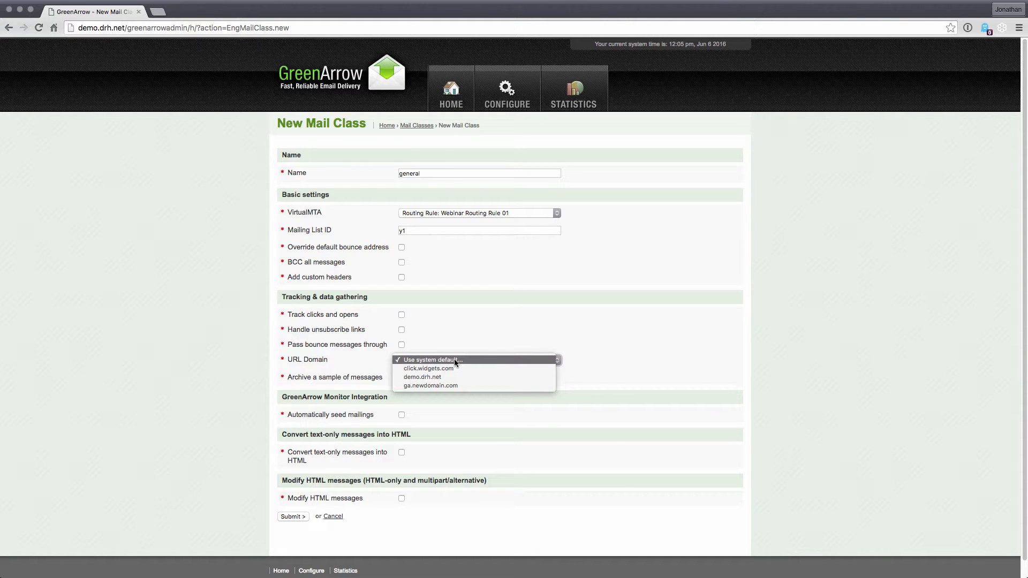
pyautogui.click(448, 385)
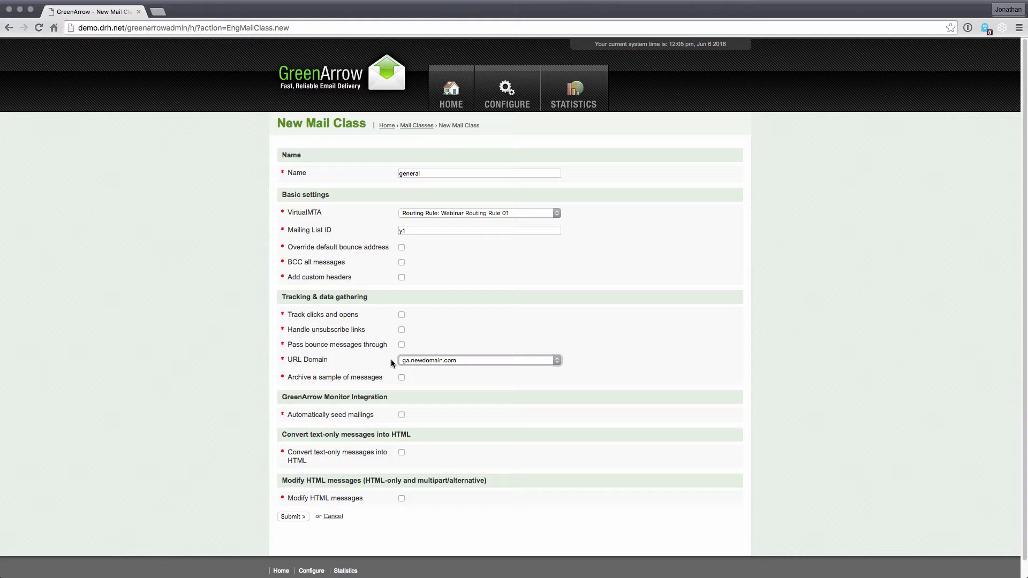
pyautogui.click(424, 358)
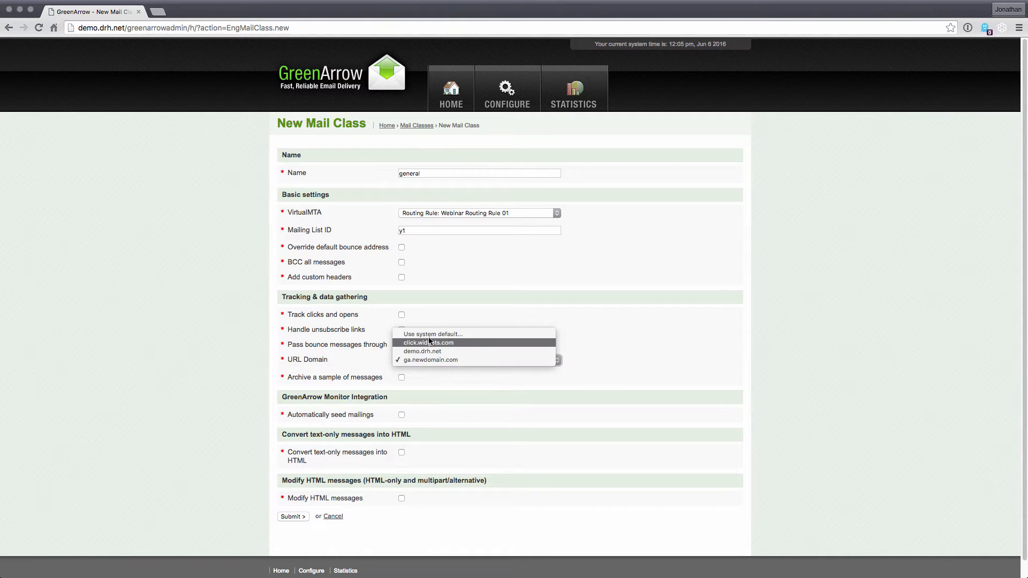
pyautogui.click(429, 335)
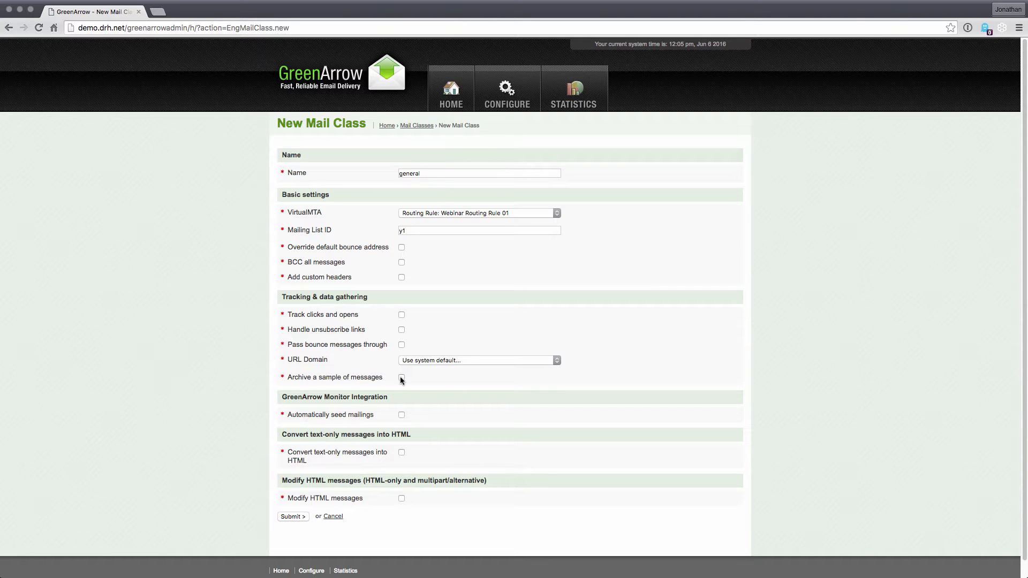
# Try archiving a sample of 50 messages and turn the archiving option off again.
pyautogui.click(402, 378)
pyautogui.click(408, 391)
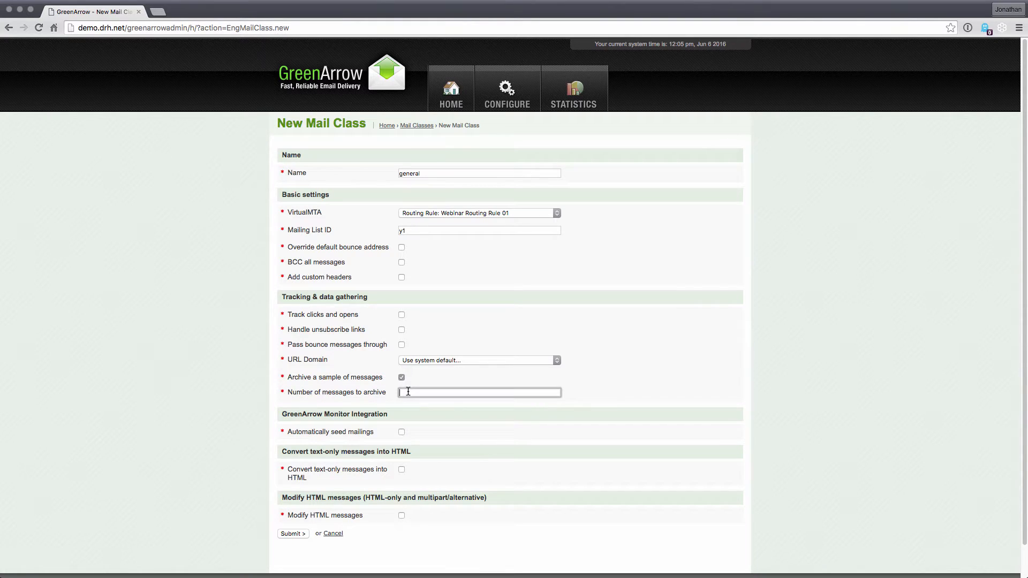
pyautogui.write('50')
pyautogui.click(402, 378)
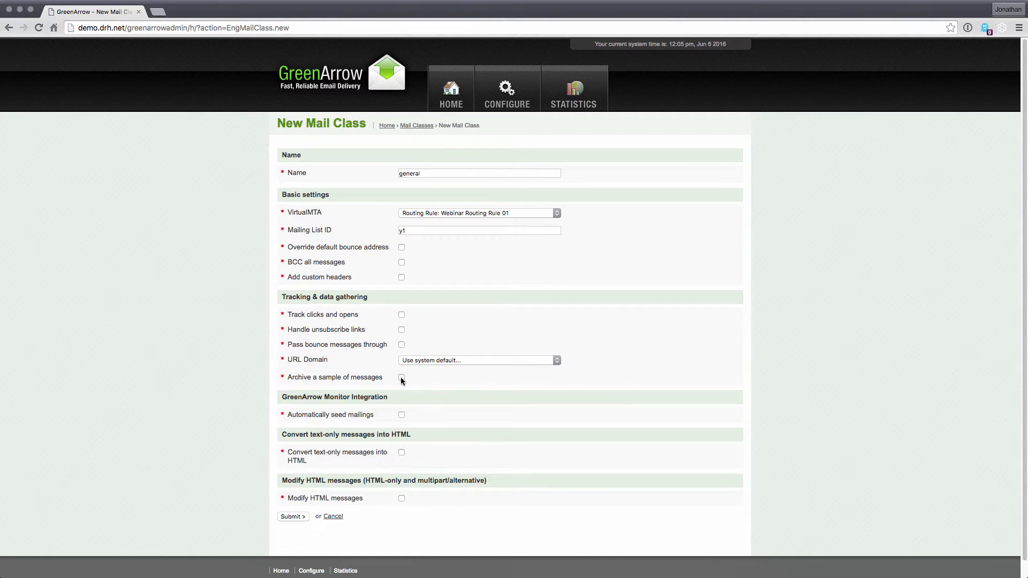
# Reveal the automatic seeding fields and the text-to-HTML conversion fields, turning each option off again.
pyautogui.click(401, 414)
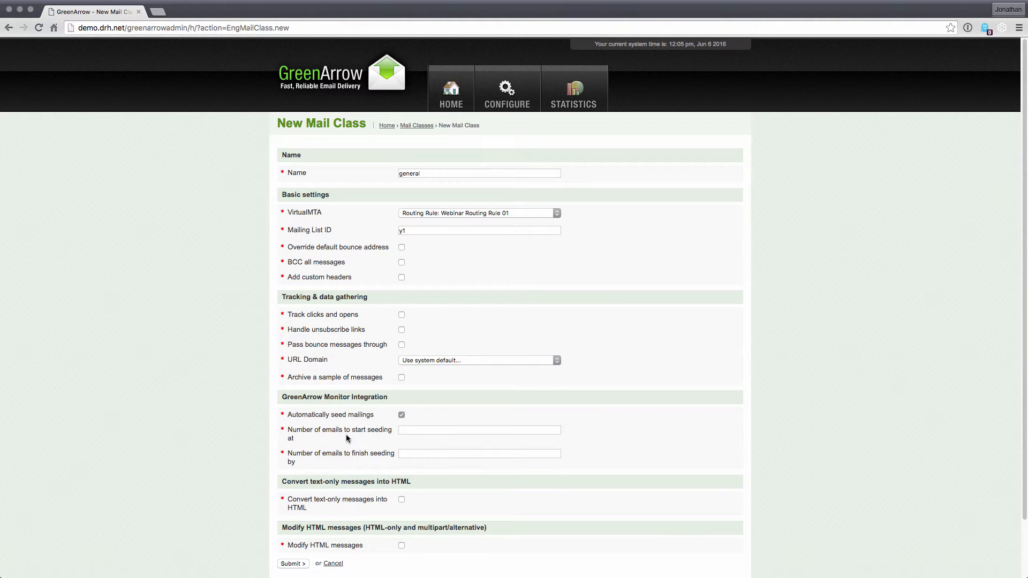
pyautogui.click(401, 414)
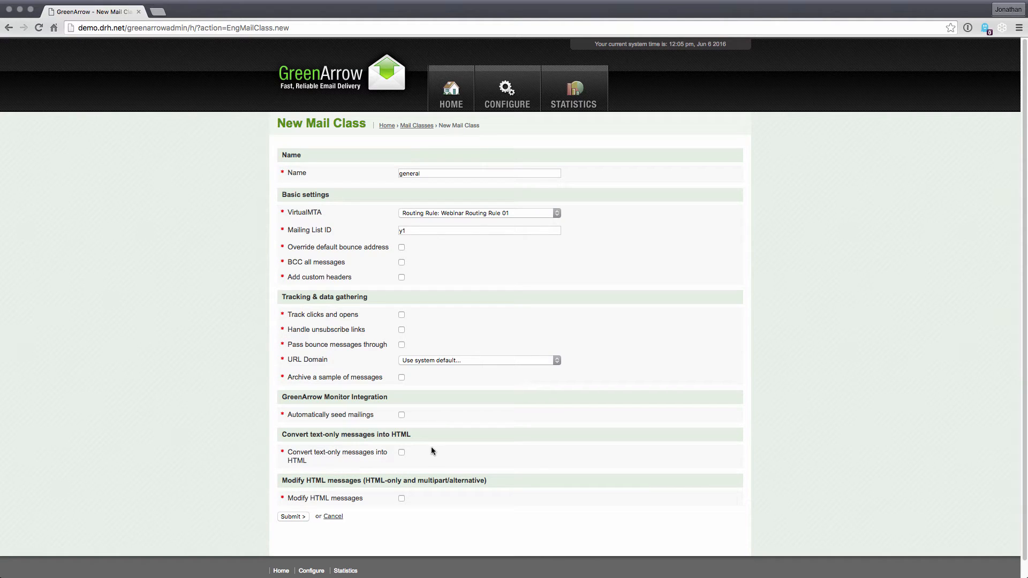
pyautogui.click(401, 452)
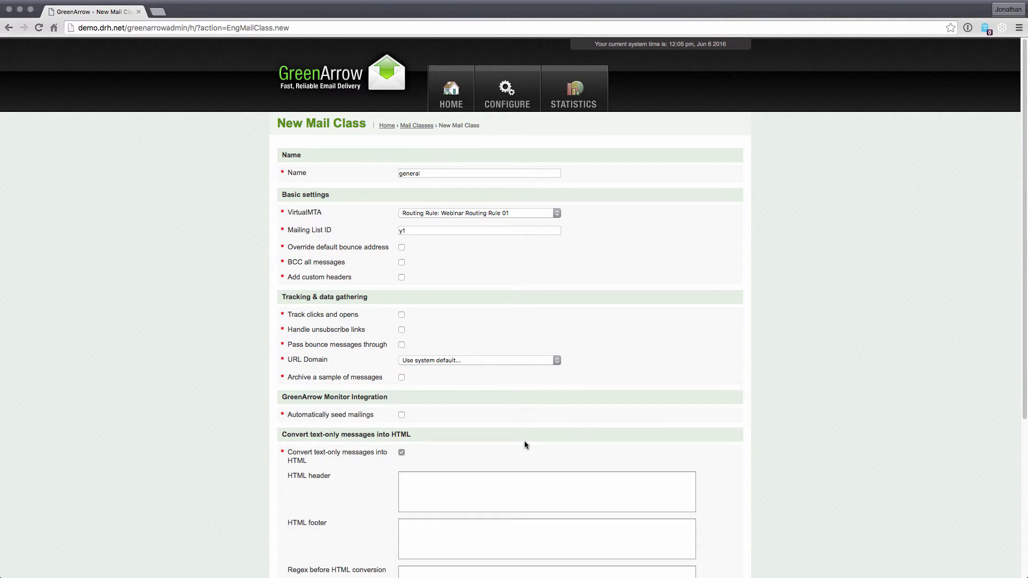
pyautogui.scroll(-4, 525, 444)
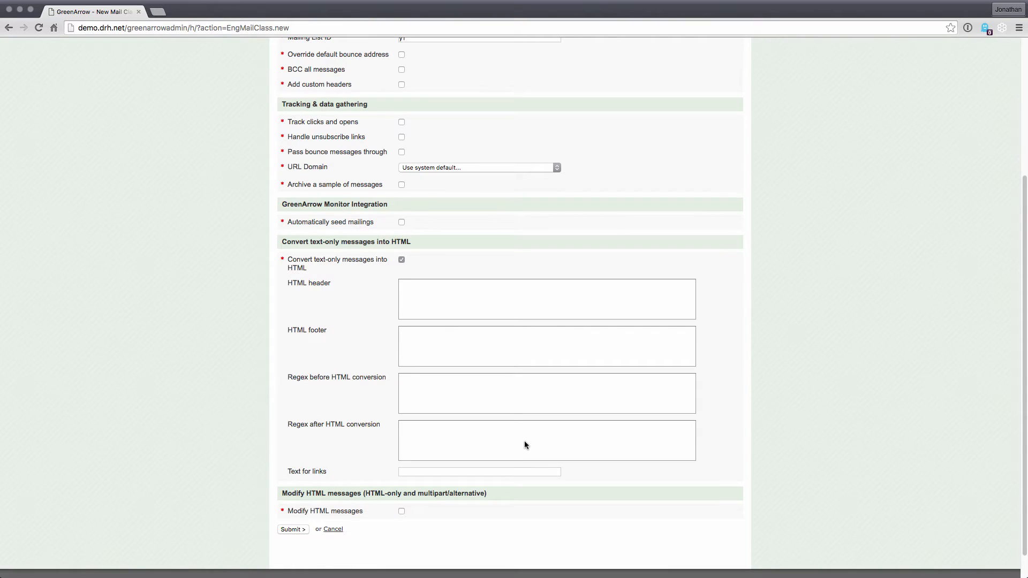
pyautogui.click(401, 261)
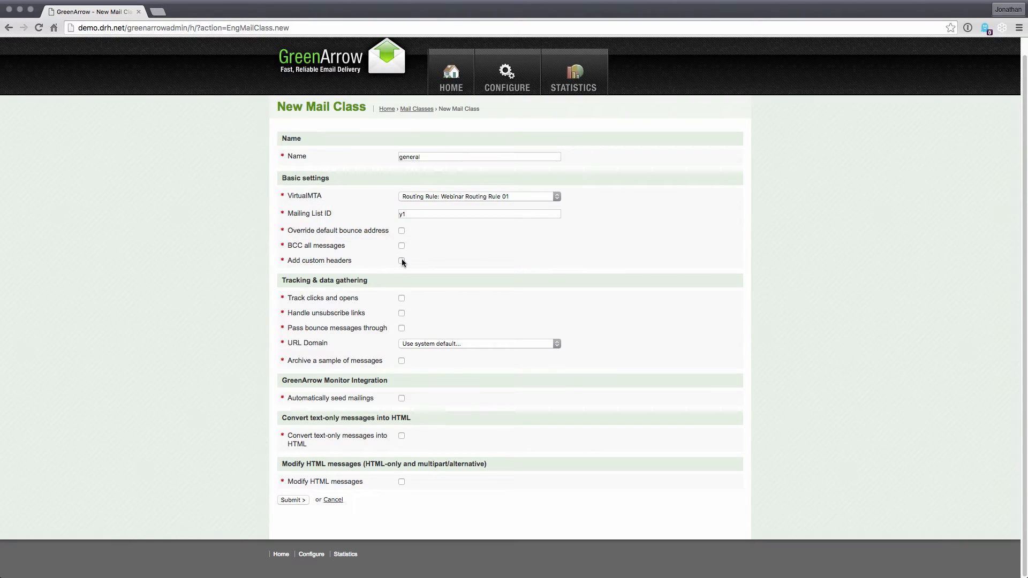
# Enable Modify HTML messages to show its header, footer and regex fields, and disable it again.
pyautogui.click(401, 482)
pyautogui.scroll(-5, 483, 454)
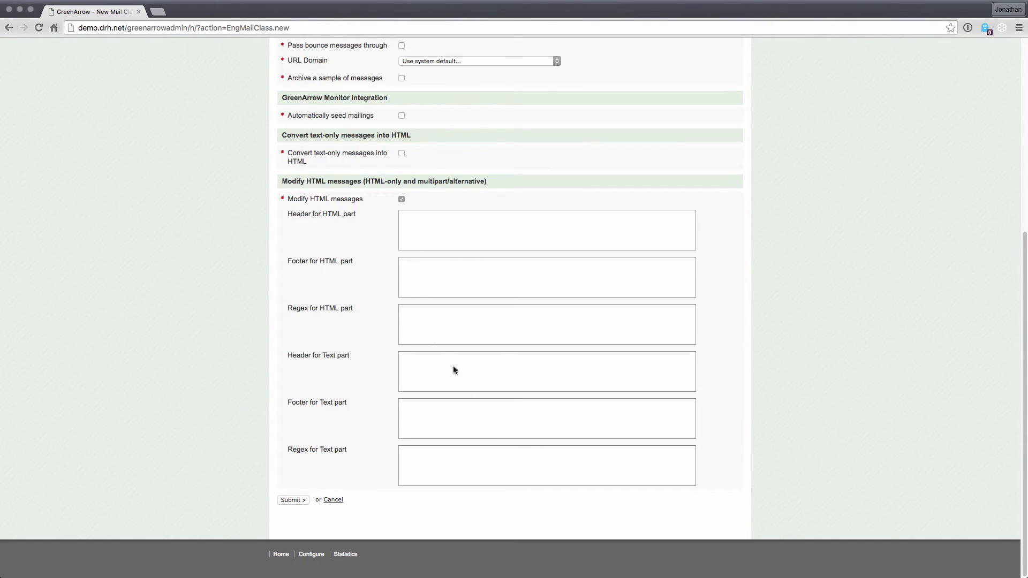
pyautogui.click(402, 199)
# Submit the new general mail class and return to the list of mail classes.
pyautogui.click(296, 500)
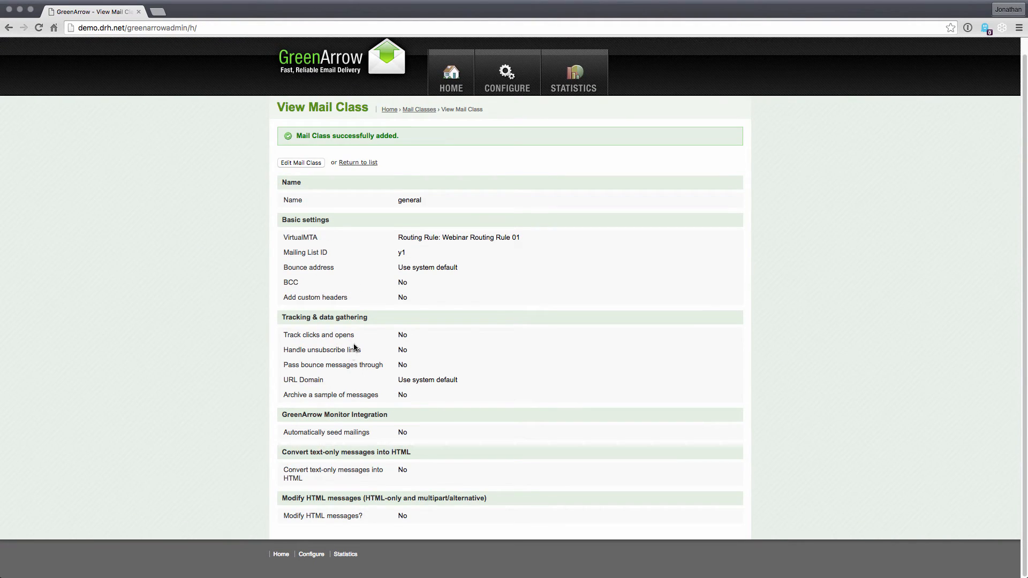
pyautogui.click(351, 164)
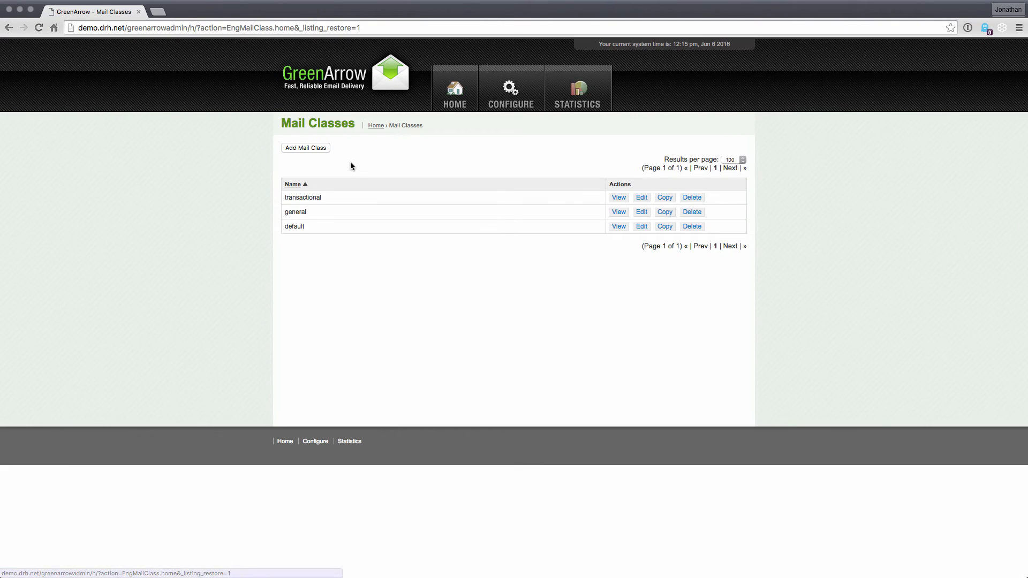